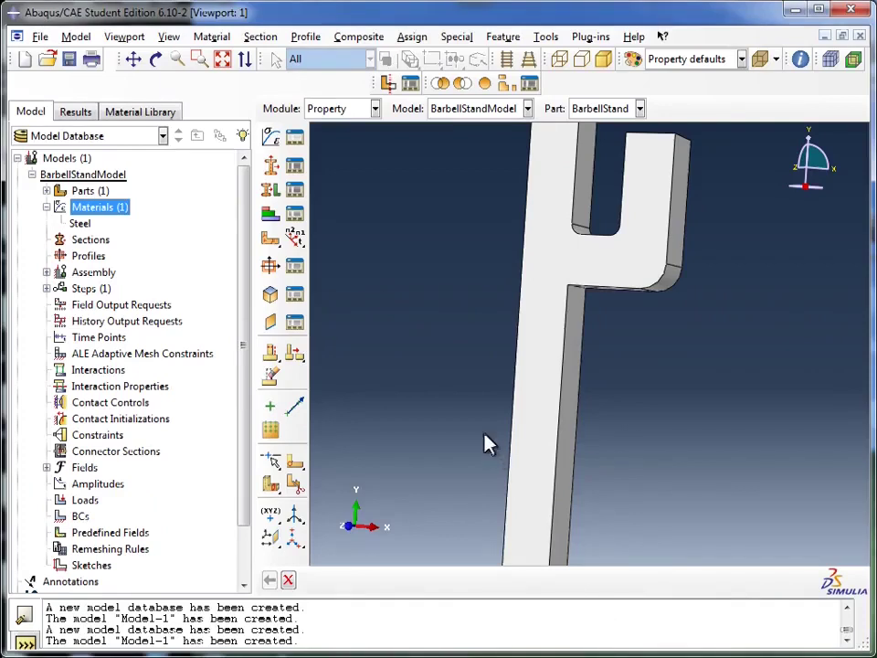
Step: Open the Create Section dialog from Sections in the model tree and move it aside
double_click(92, 240)
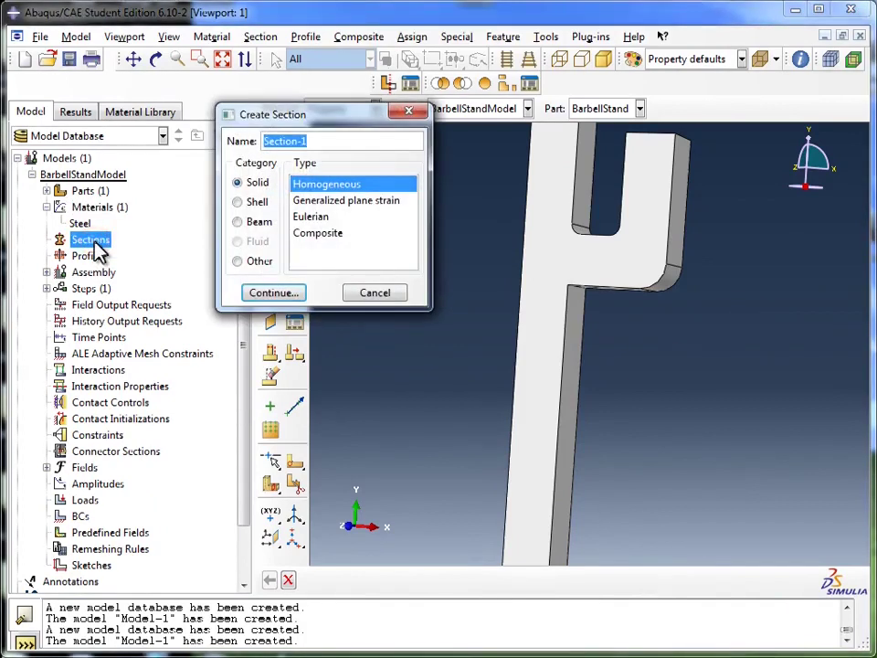
left_click_drag(298, 118, 477, 247)
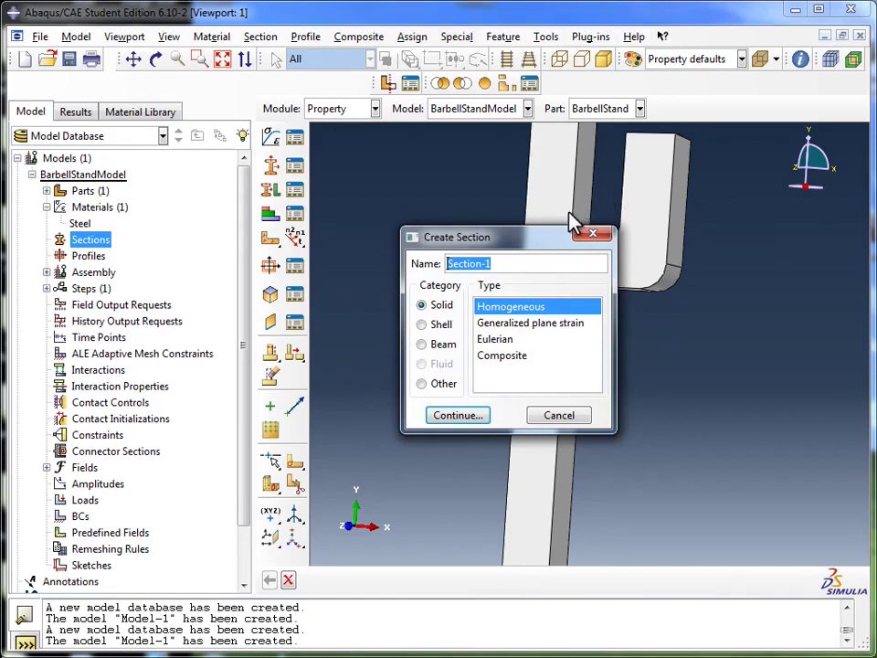
left_click_drag(565, 243, 752, 236)
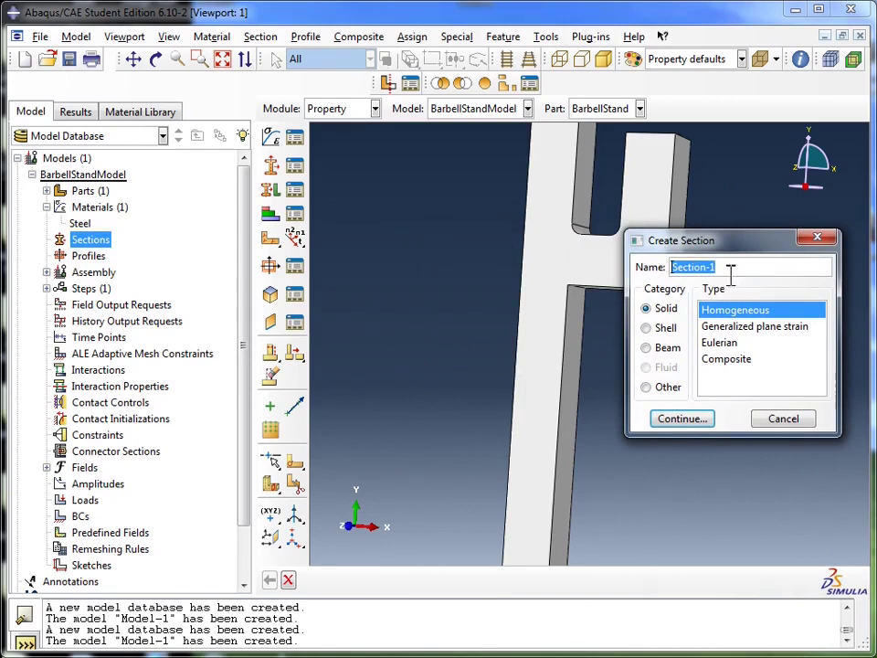
Step: Name the section BarbellStandSection, keeping category Solid and type Homogeneous
type("B")
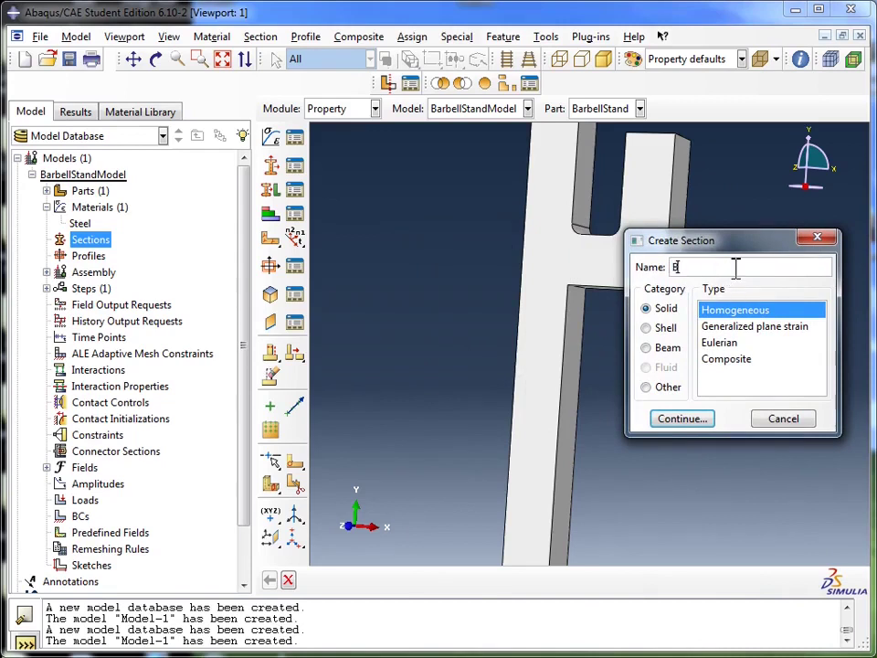
type("arbellStandSection")
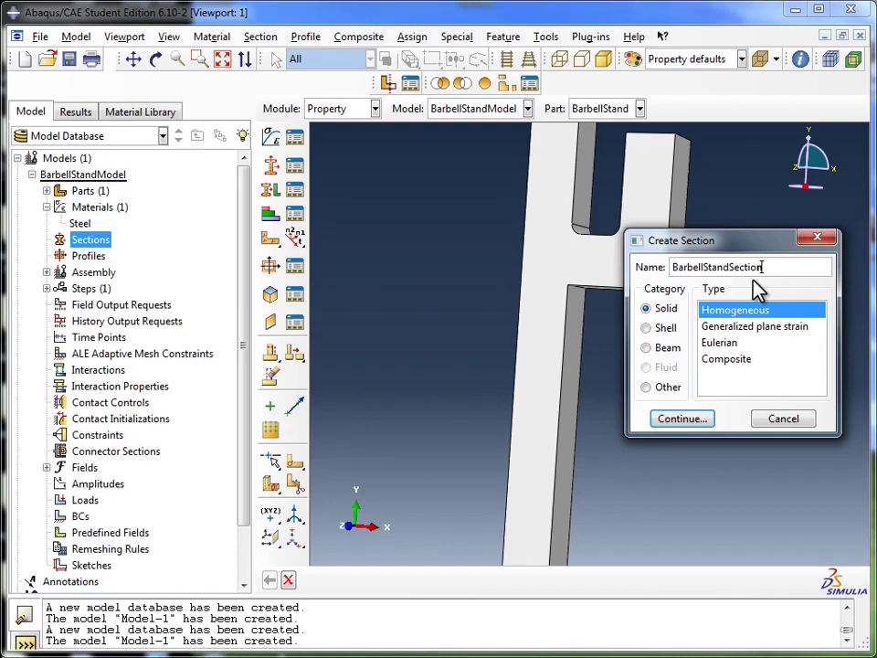
left_click(666, 311)
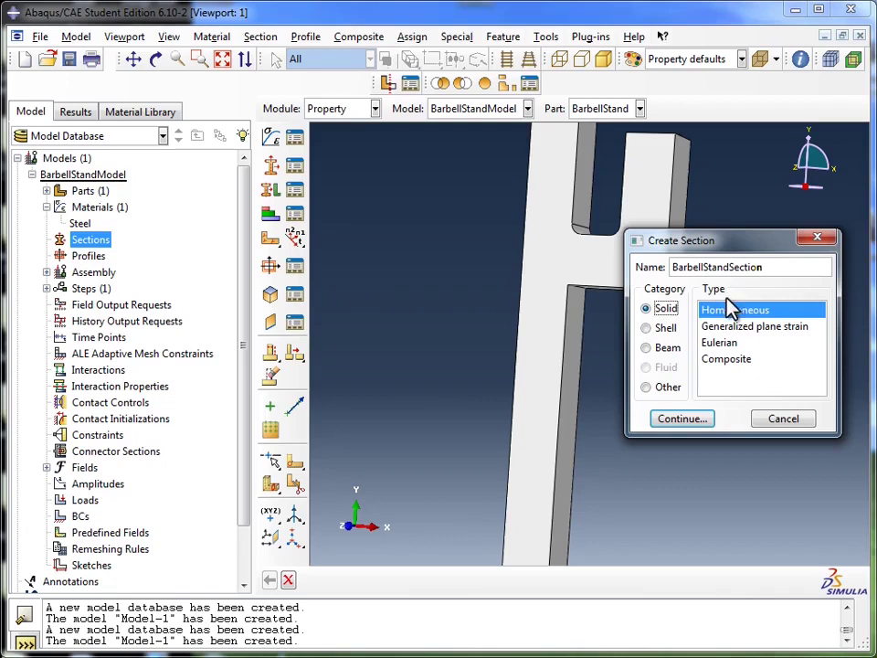
left_click(705, 316)
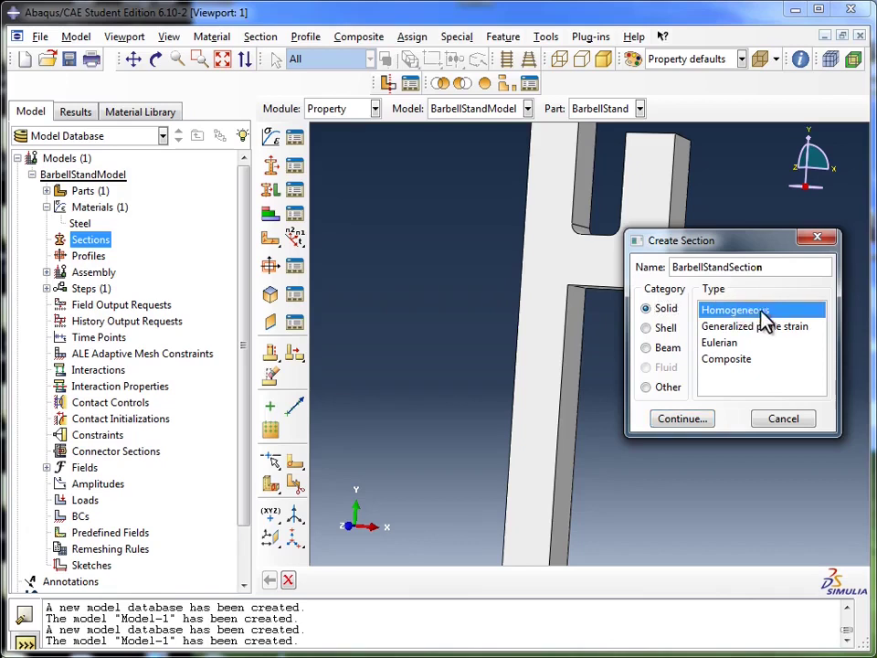
Step: Continue to Edit Section, keep Steel as the material, and confirm the section with OK
left_click(680, 419)
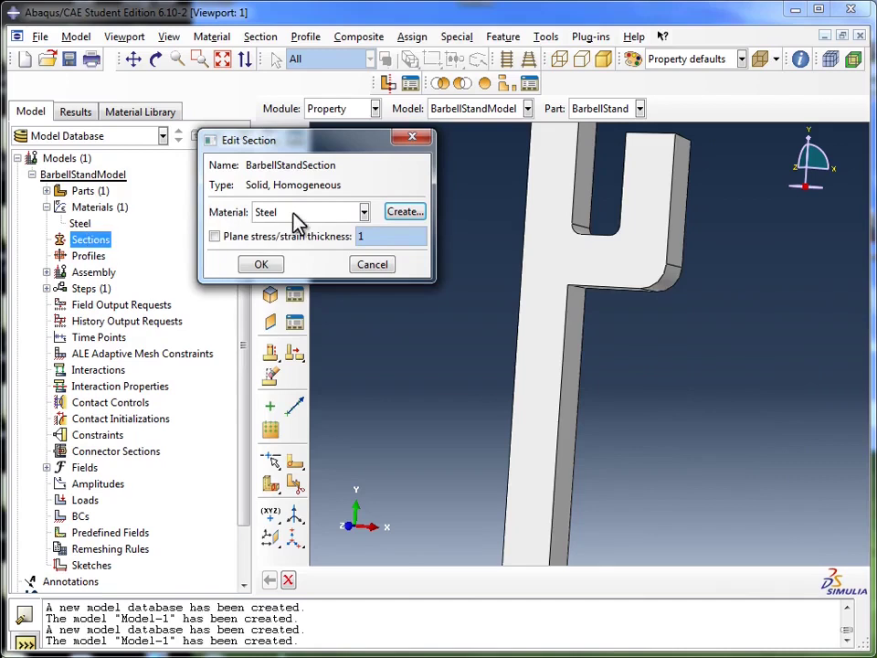
left_click(364, 212)
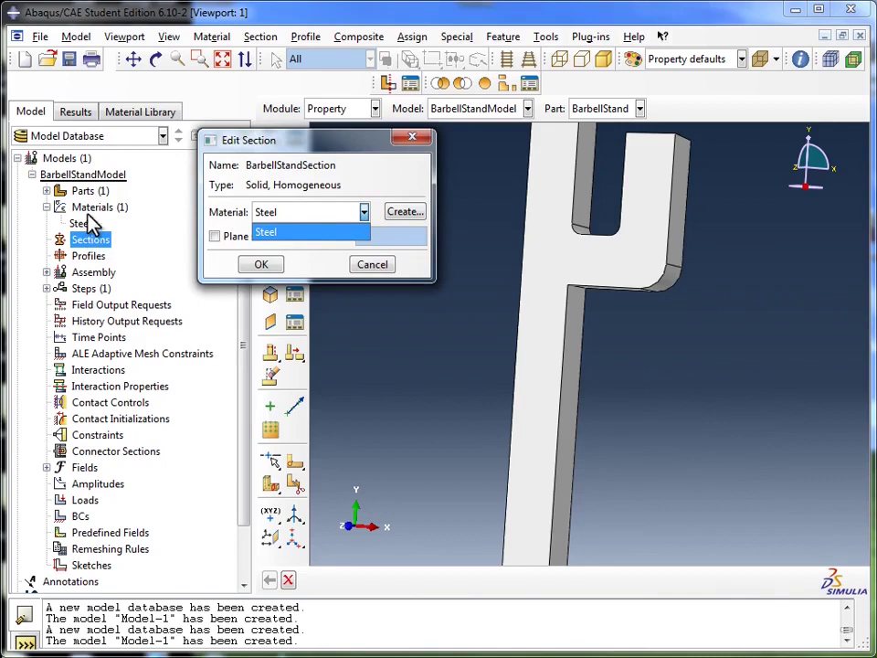
left_click(303, 219)
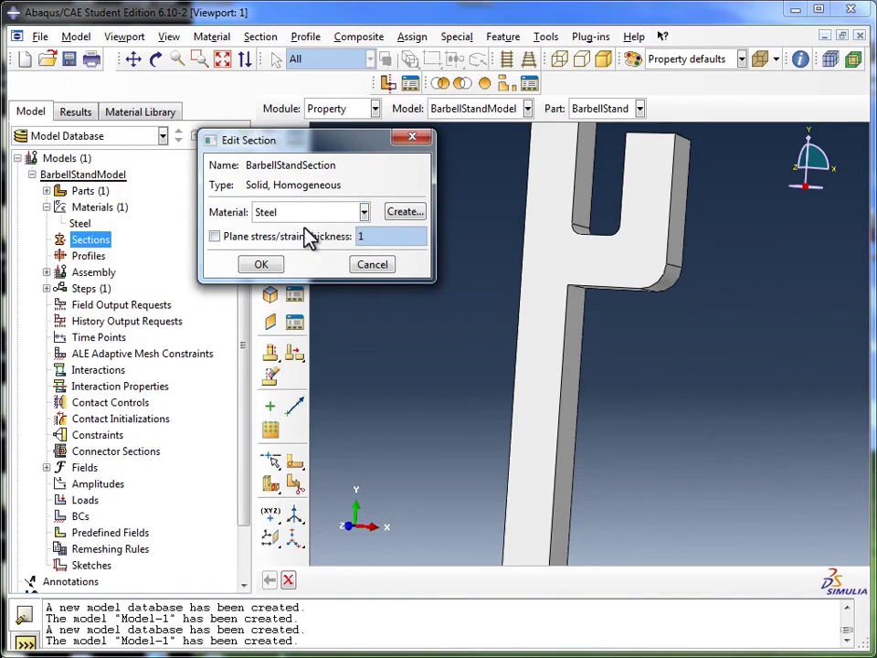
left_click(311, 220)
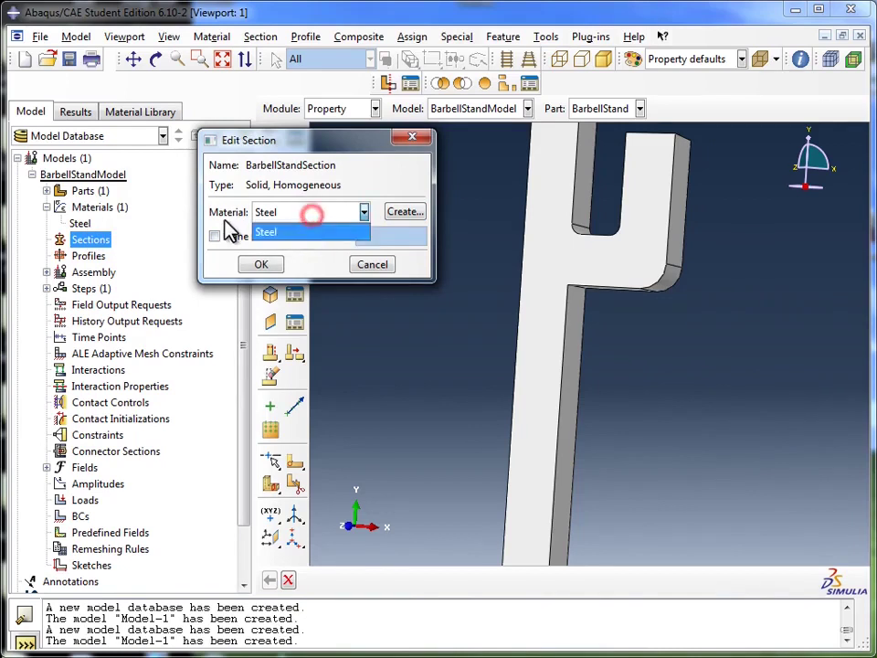
left_click(291, 216)
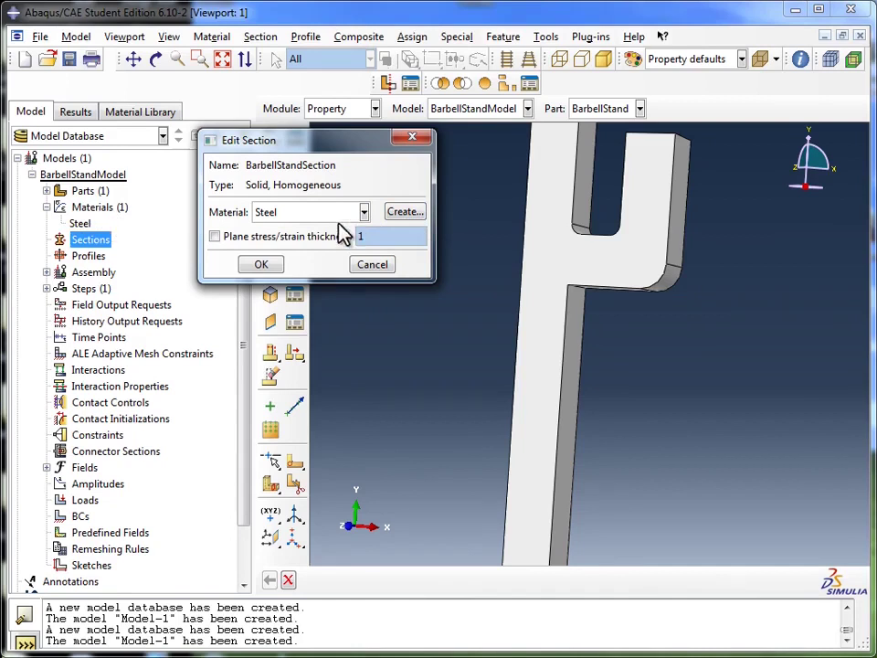
left_click(261, 264)
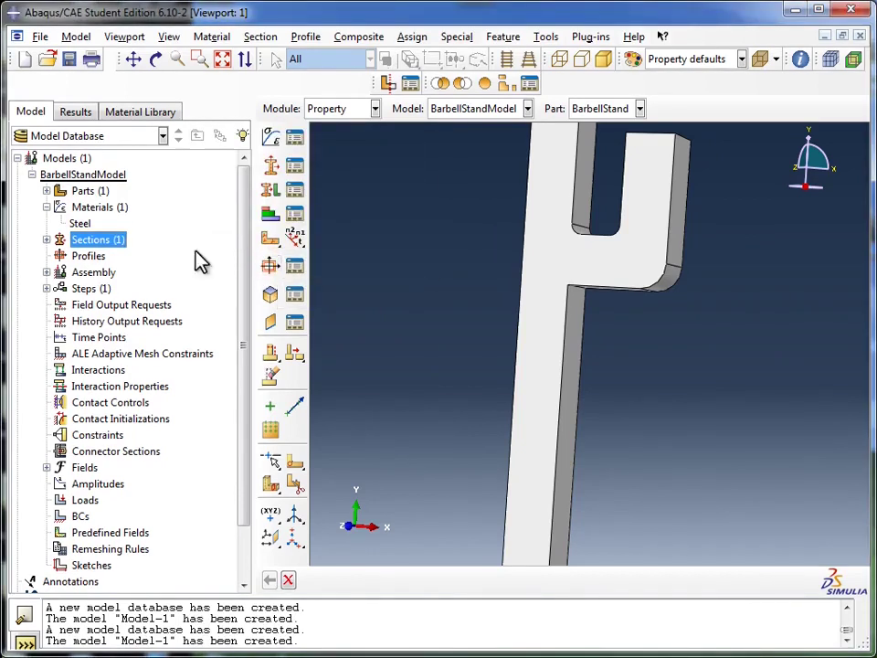
Step: Expand Sections and check the BarbellStandSection entry's name and type
left_click(46, 240)
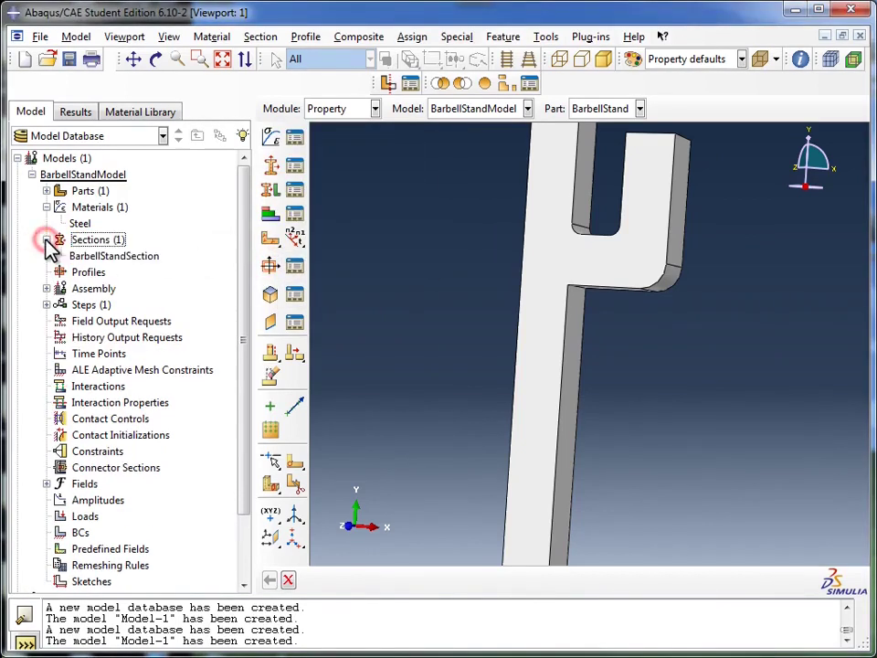
left_click(120, 257)
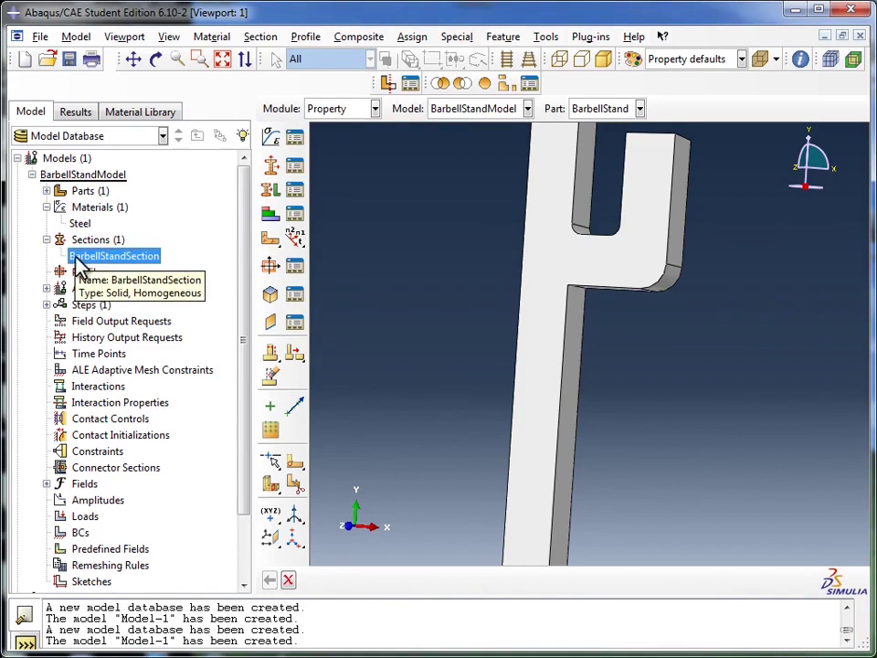
left_click(151, 257)
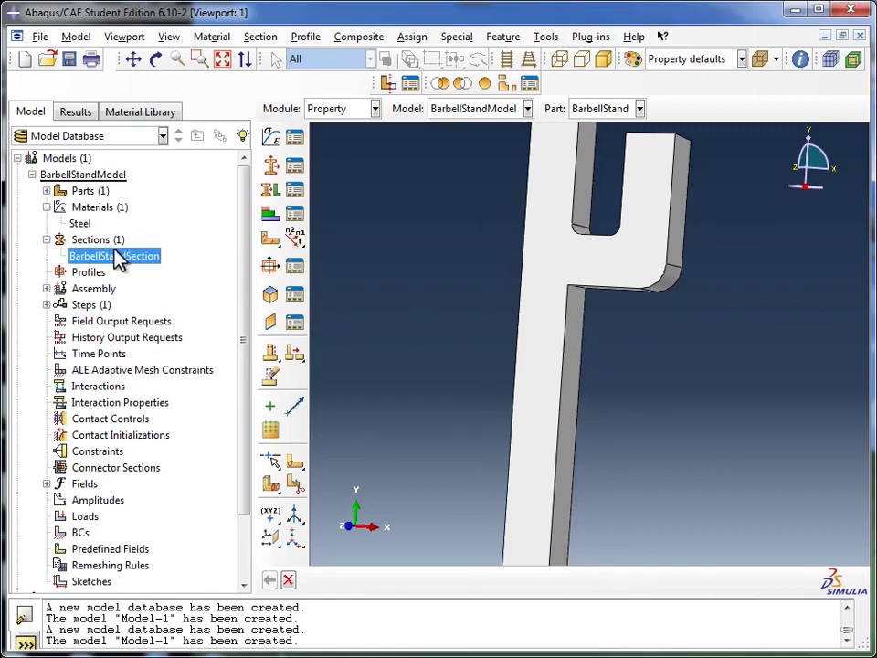
Step: Expand Parts and BarbellStand, then select the part's Section Assignments entry
left_click(47, 191)
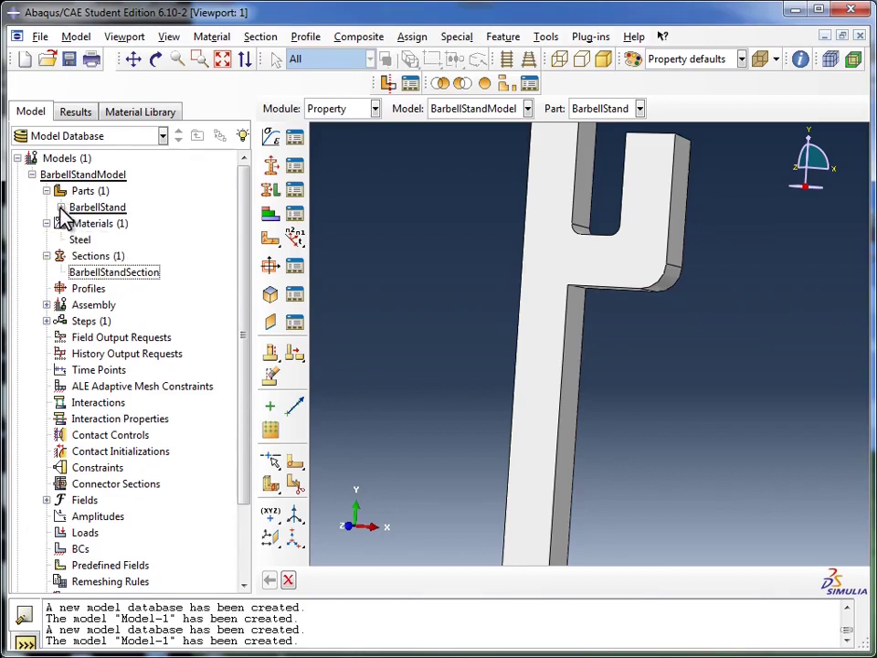
left_click(60, 208)
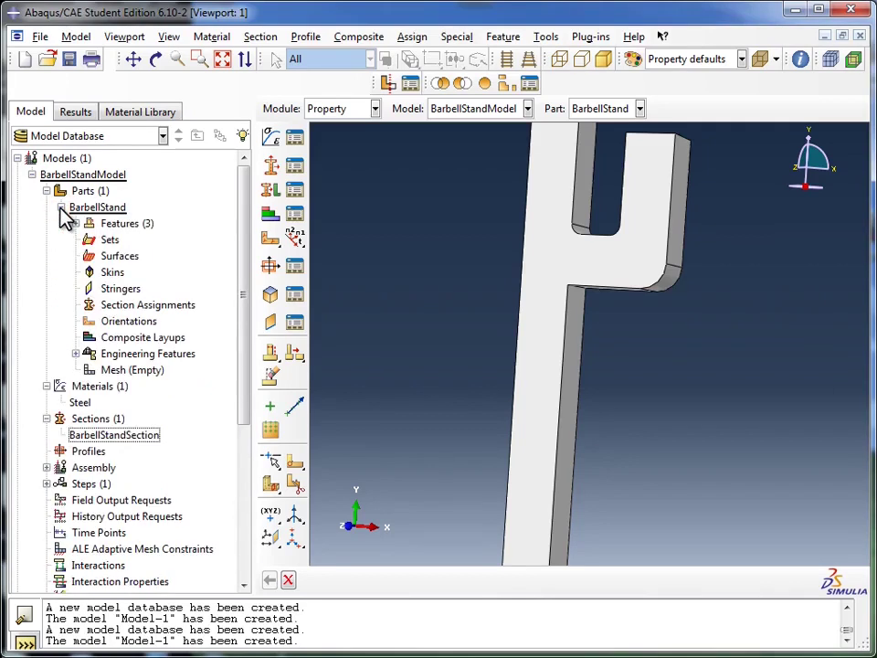
left_click(130, 305)
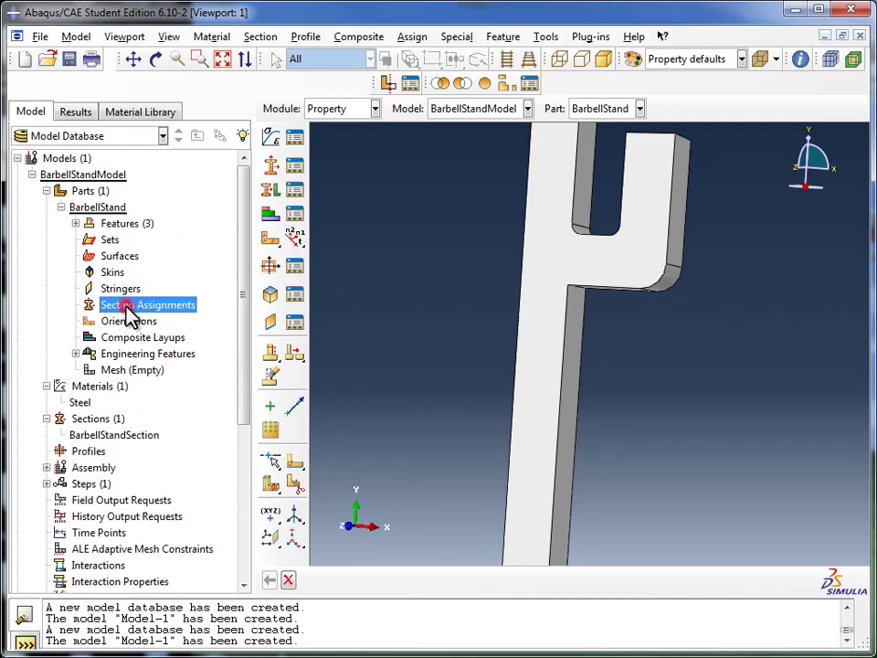
Step: Start a section assignment on BarbellStand, zoom out, and select the whole part
double_click(171, 308)
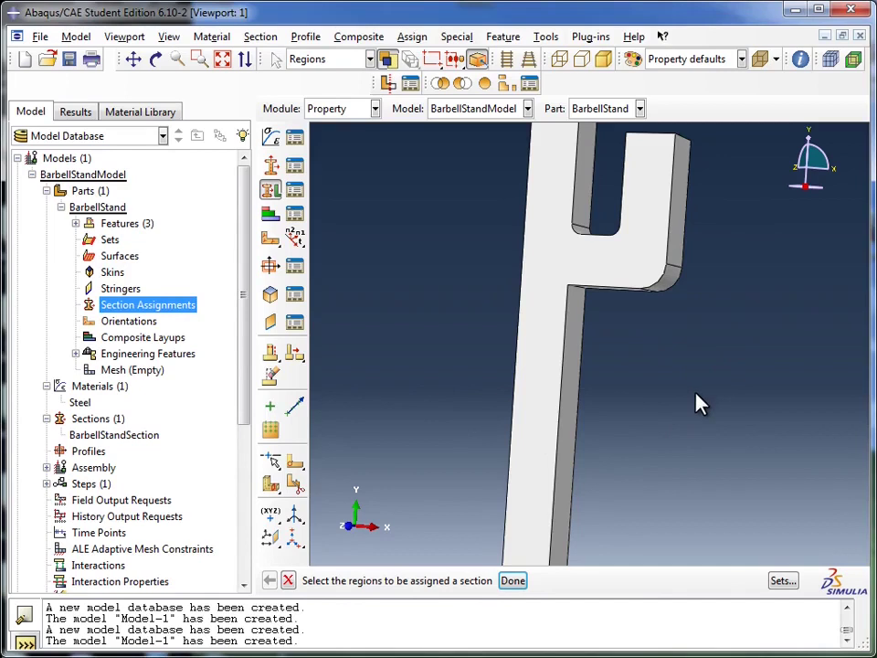
scroll(698, 403, "up", 3)
scroll(731, 274, "up", 3)
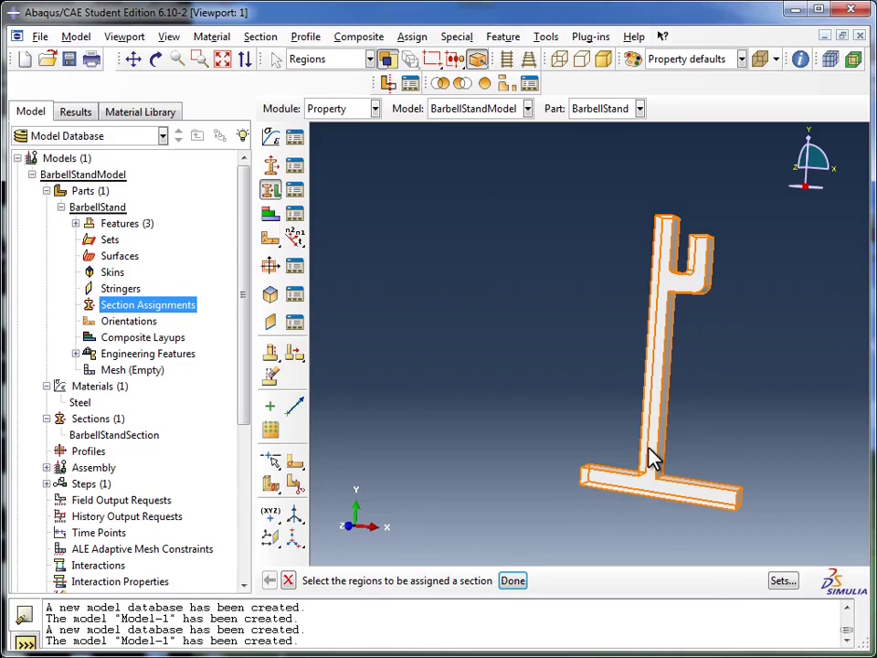
left_click(663, 345)
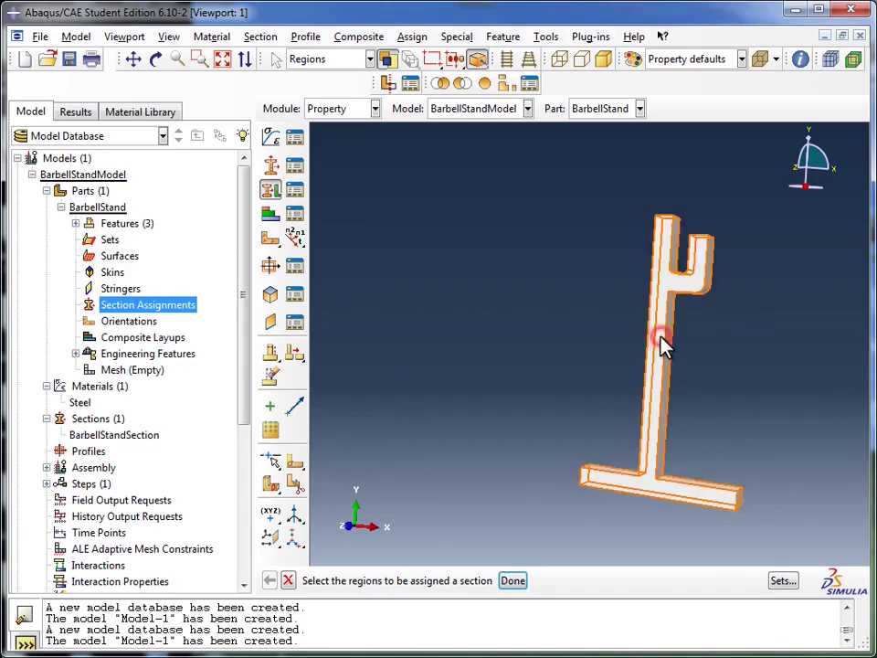
Step: Finish region picking and assign BarbellStandSection to the part, turning it teal
left_click(512, 581)
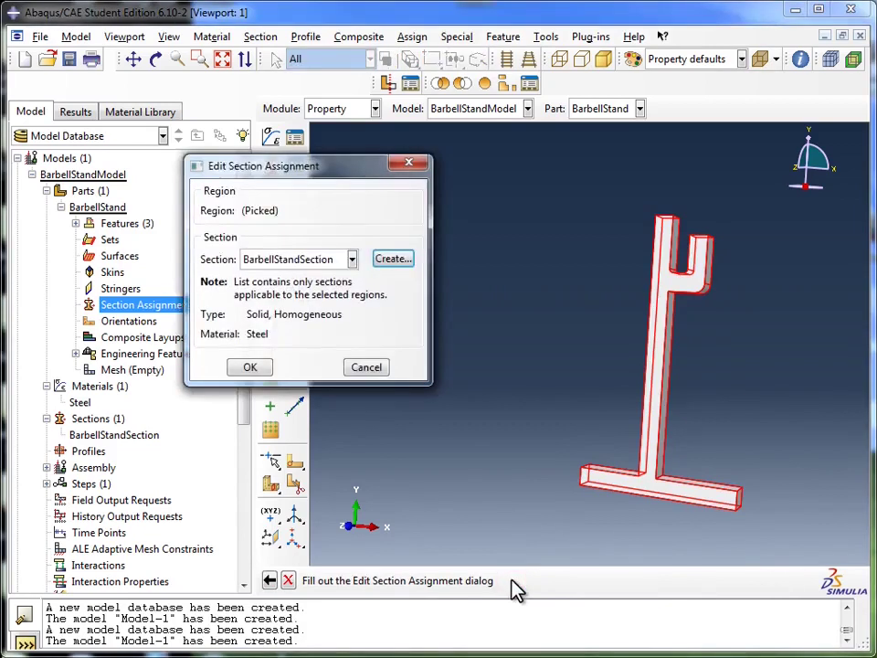
left_click_drag(291, 175, 433, 219)
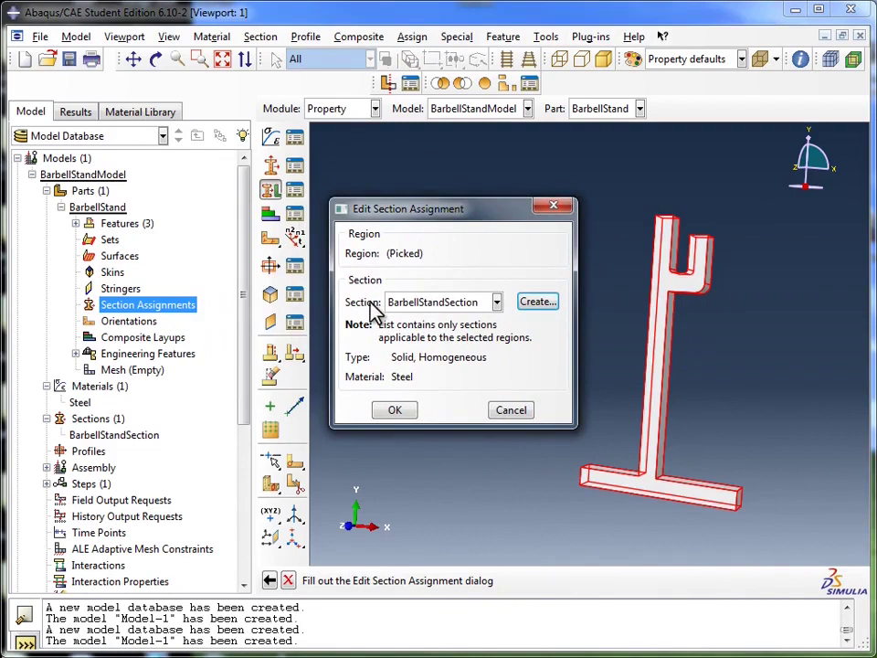
left_click(423, 302)
left_click(425, 310)
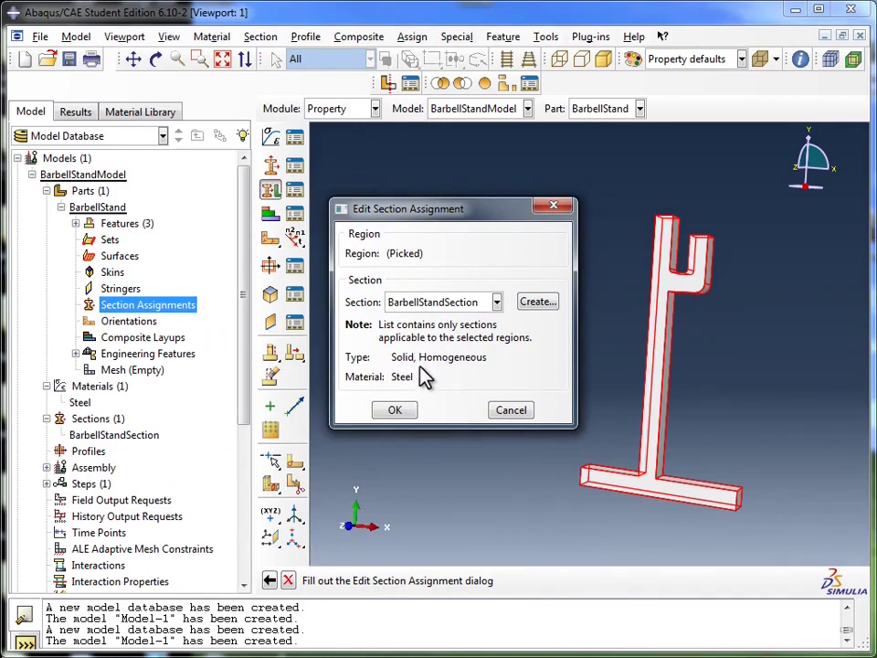
left_click(396, 410)
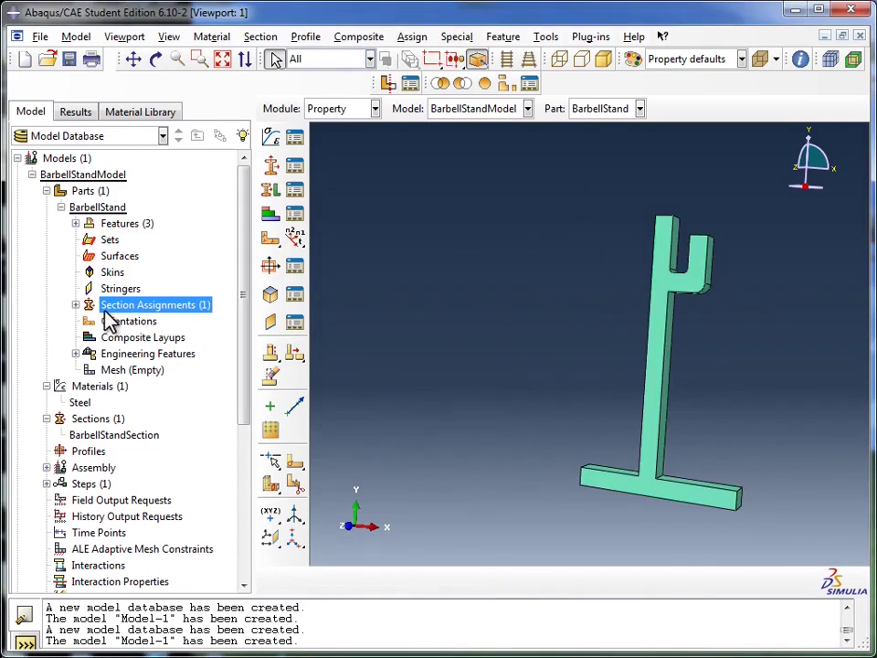
Step: Expand Section Assignments to verify its single entry, then collapse it
left_click(75, 304)
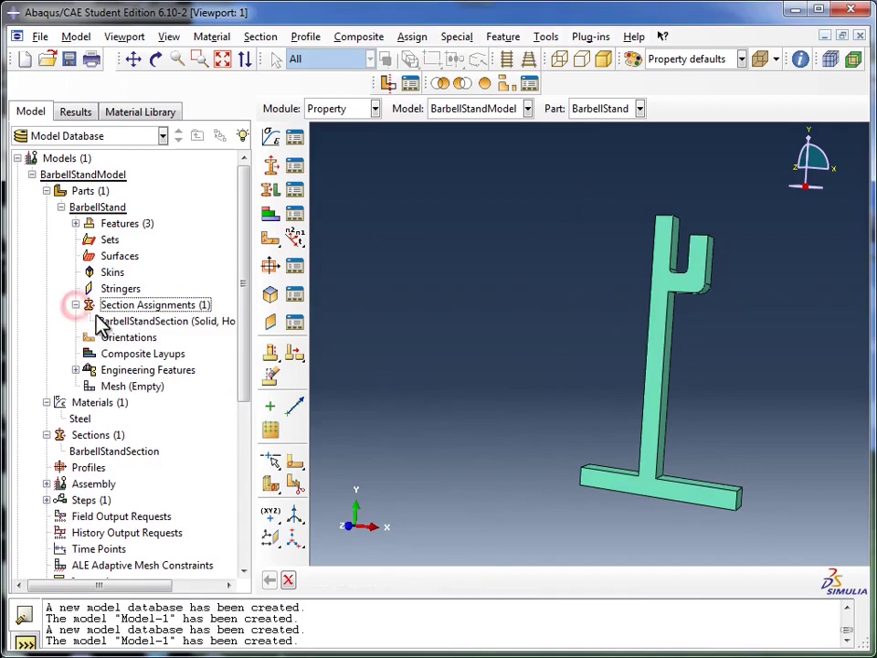
mouse_move(111, 333)
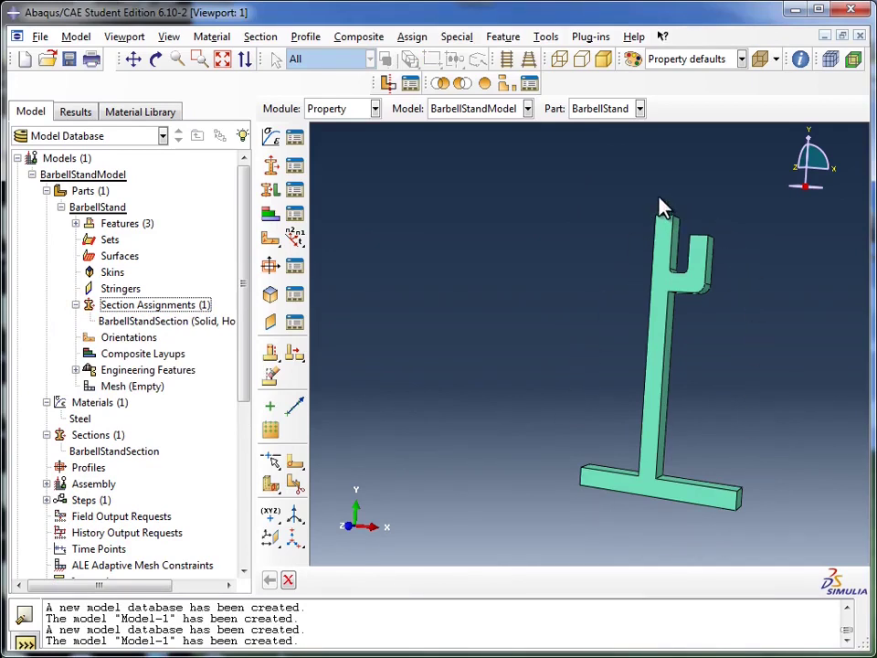
left_click(75, 305)
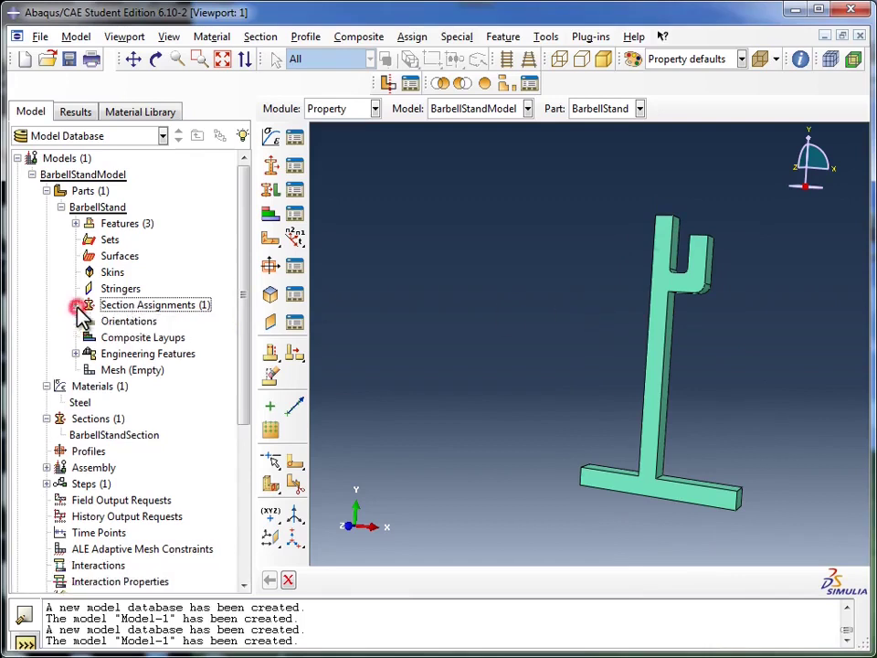
Step: Collapse the BarbellStand, Parts and Materials branches of the model tree
left_click(60, 207)
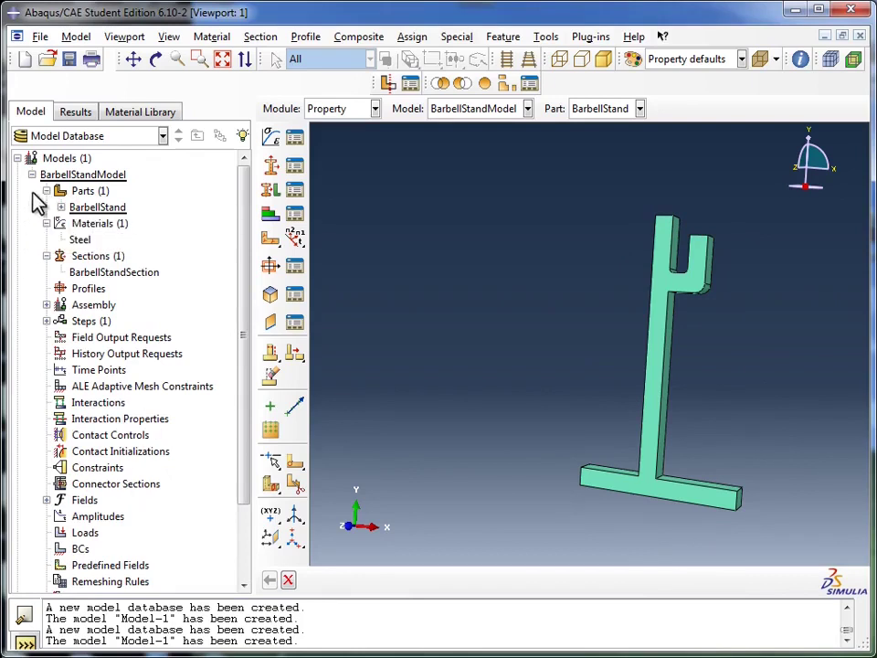
left_click(46, 191)
left_click(46, 207)
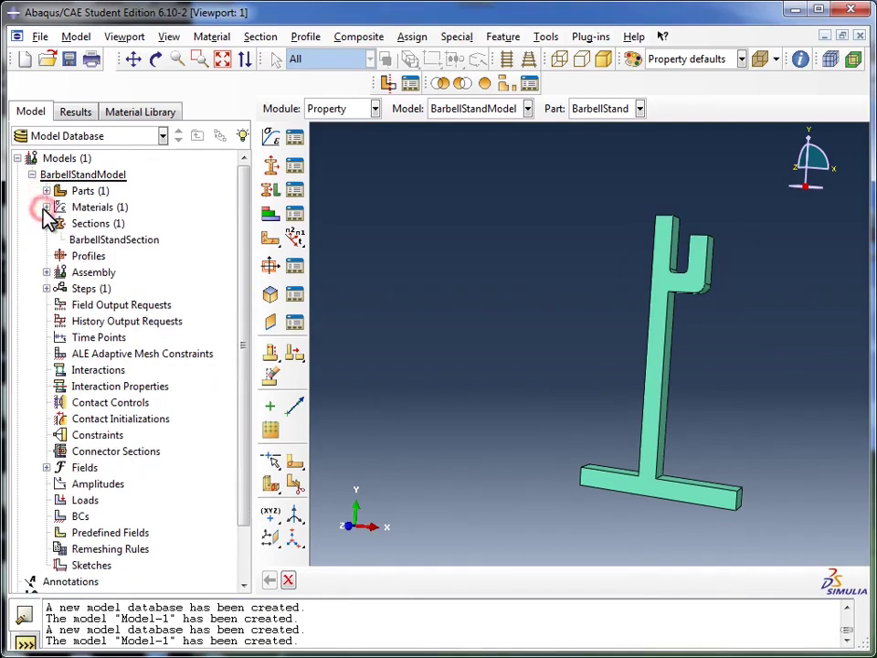